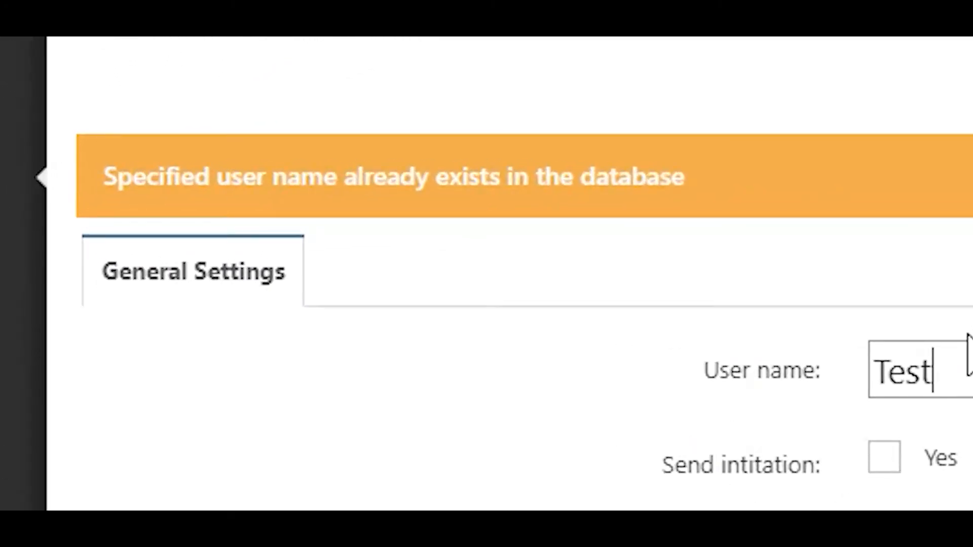
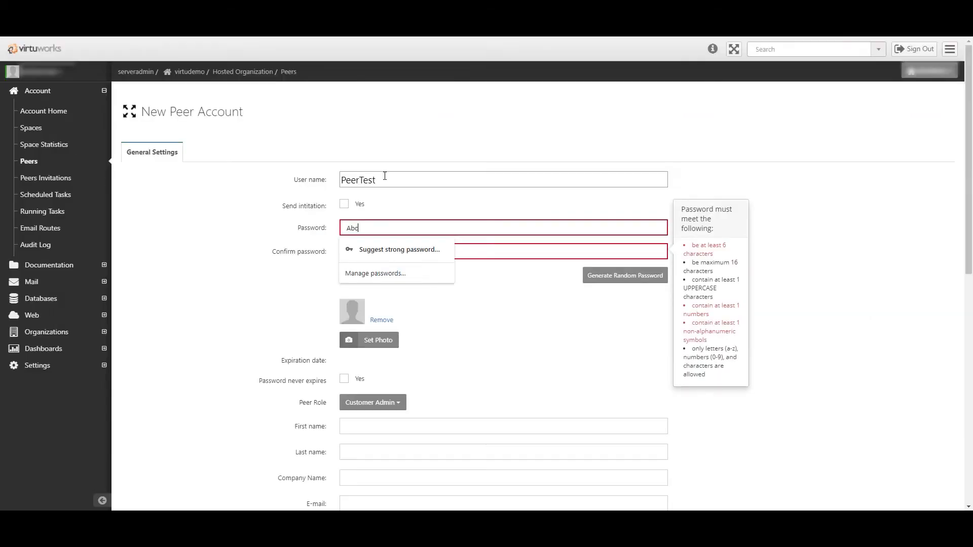
# Set the user name to PeerTest and enter the matching password in both password fields
pyautogui.press('Tab')
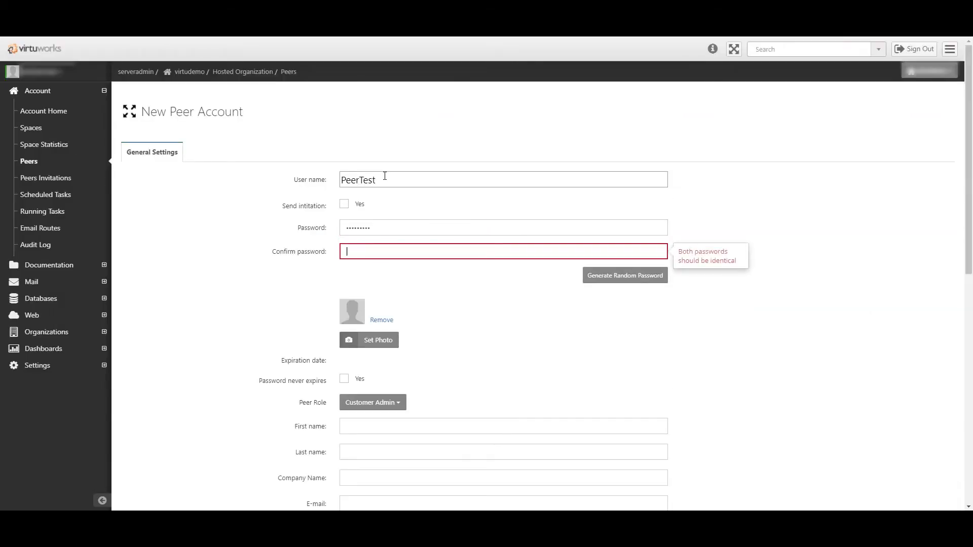
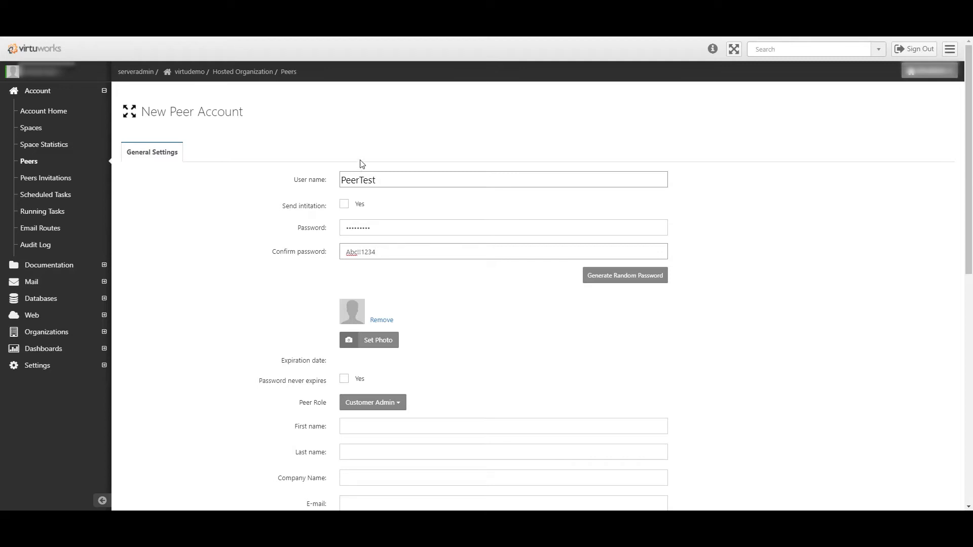
pyautogui.click(487, 303)
# Keep Customer Admin as the peer role
pyautogui.scroll(-1, 462, 320)
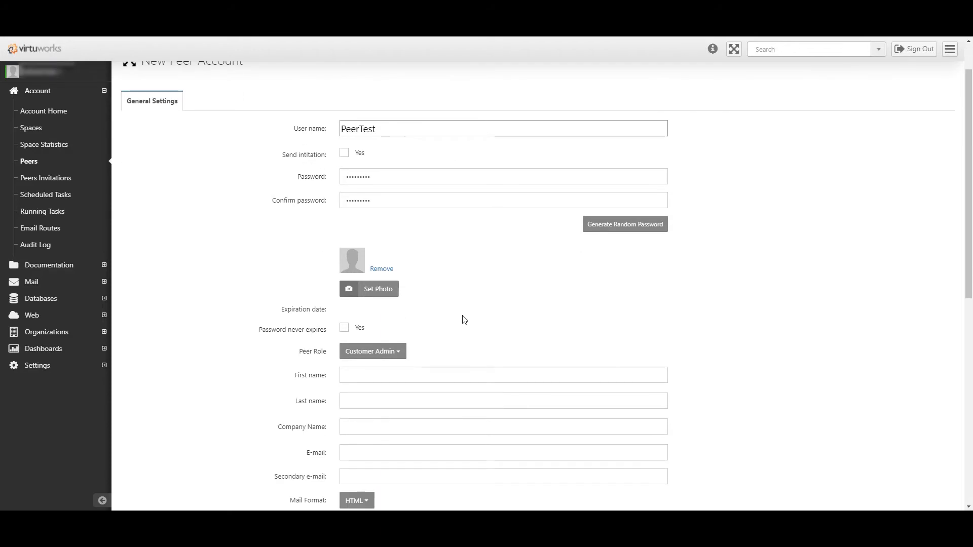
pyautogui.scroll(-1, 463, 319)
pyautogui.click(396, 302)
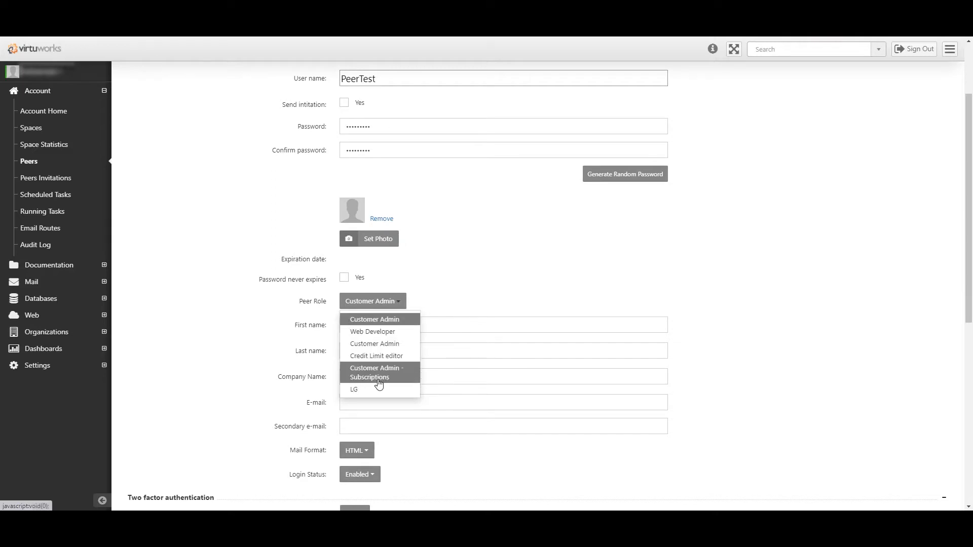
pyautogui.click(377, 349)
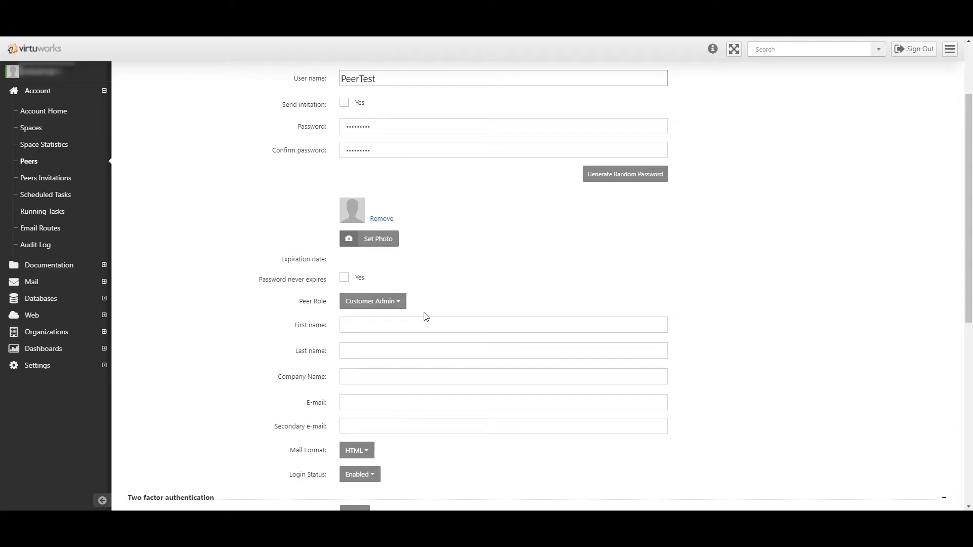
# Enter first name Test, last name User, and the peer's e-mail address
pyautogui.click(363, 322)
pyautogui.write('Test')
pyautogui.write('User')
pyautogui.press('Tab')
pyautogui.press('Tab')
pyautogui.press('Tab')
# Keep HTML as the mail format and Enabled as the login status
pyautogui.scroll(-3, 367, 332)
pyautogui.click(358, 315)
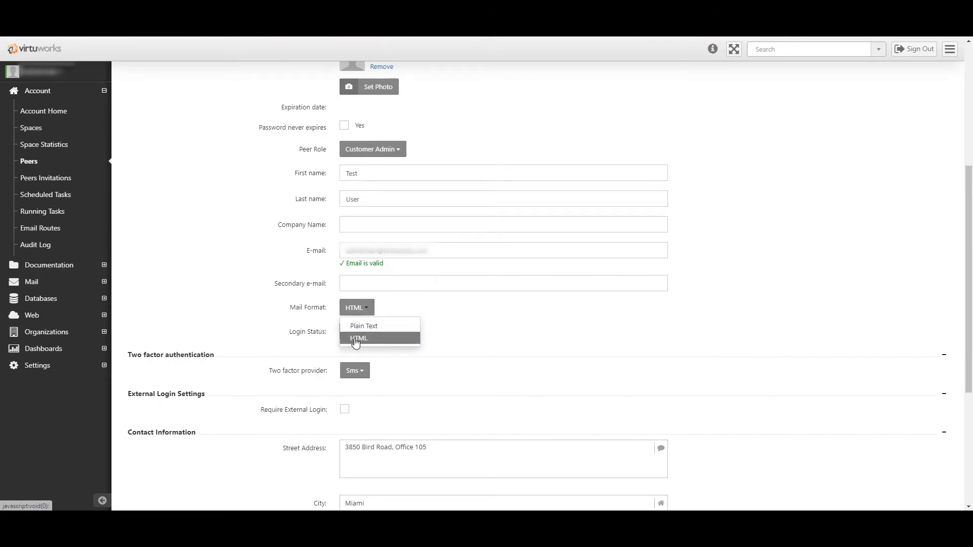
pyautogui.click(356, 342)
pyautogui.click(350, 335)
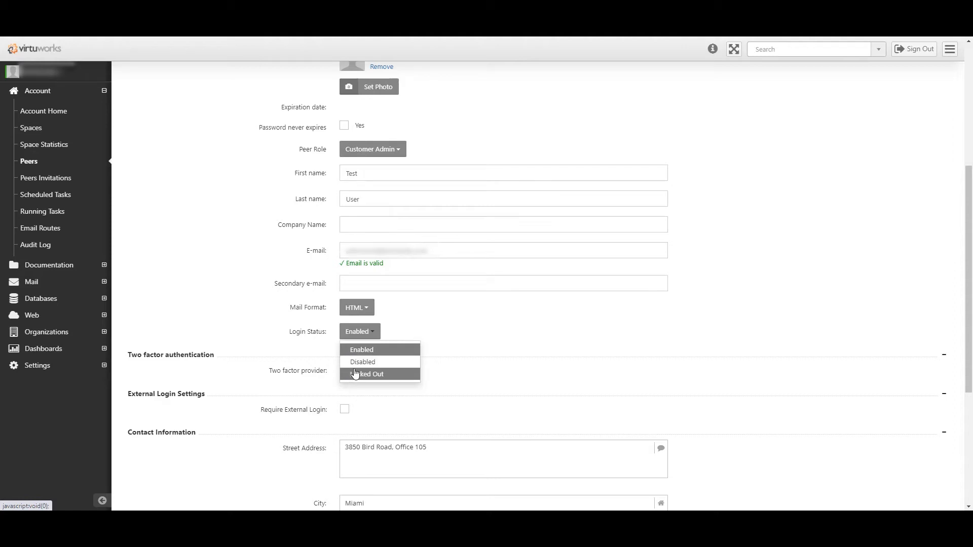
pyautogui.click(358, 350)
pyautogui.scroll(-3, 373, 374)
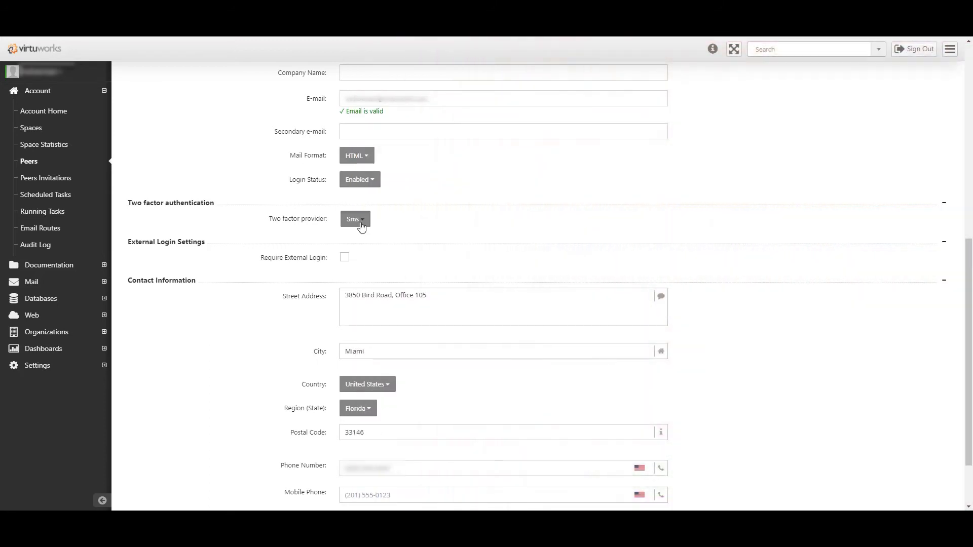
# Pick Google Authenticator as two-factor provider, copy the e-mailed verification code, and save the account
pyautogui.click(362, 225)
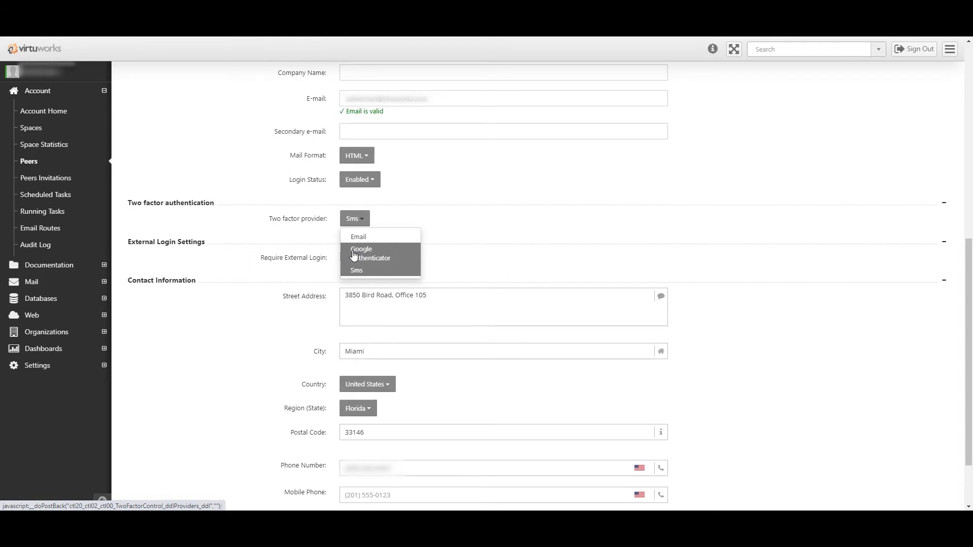
pyautogui.hotkey('alt', 'Tab')
pyautogui.scroll(-5, 400, 187)
pyautogui.moveTo(376, 180); pyautogui.dragTo(337, 178)
pyautogui.hotkey('alt', 'Tab')
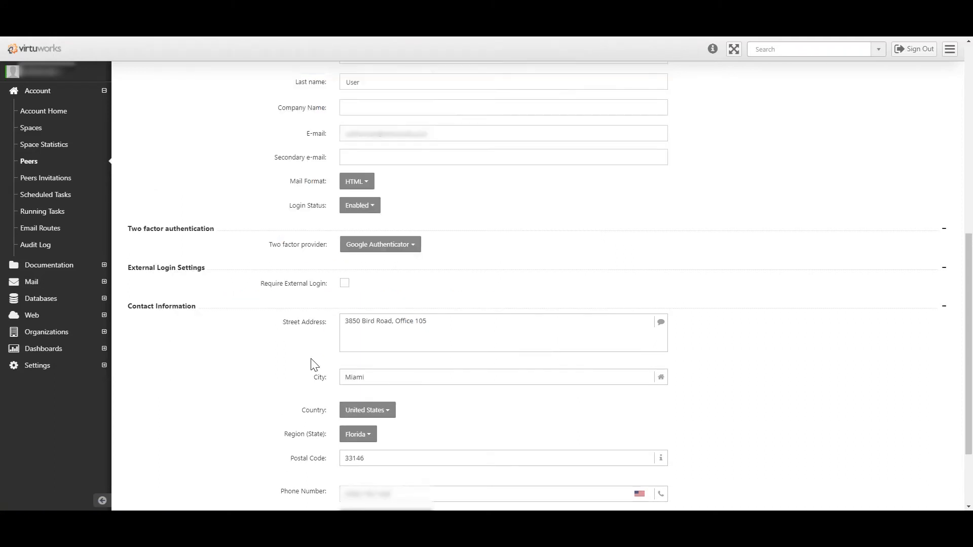
pyautogui.scroll(-3, 326, 428)
pyautogui.click(377, 470)
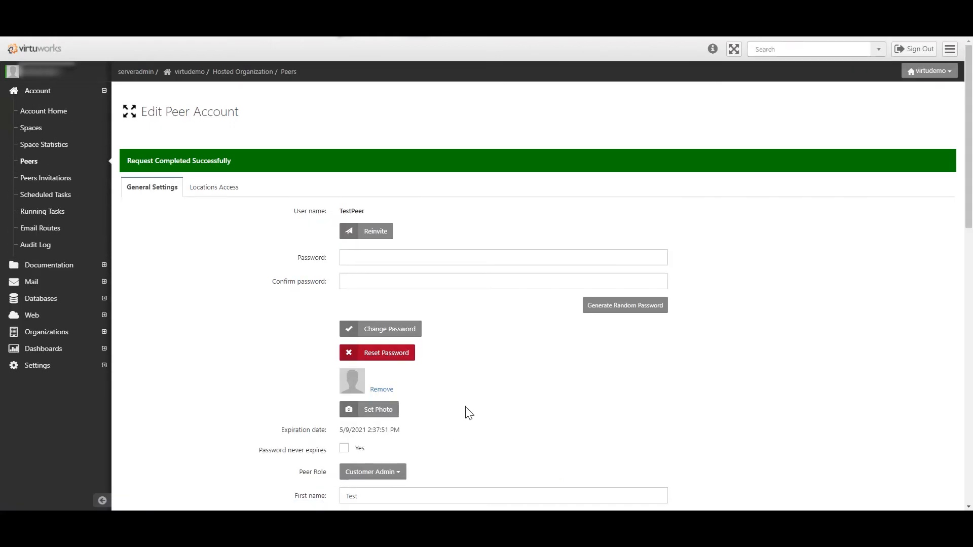
pyautogui.scroll(-5, 477, 375)
pyautogui.scroll(-4, 477, 377)
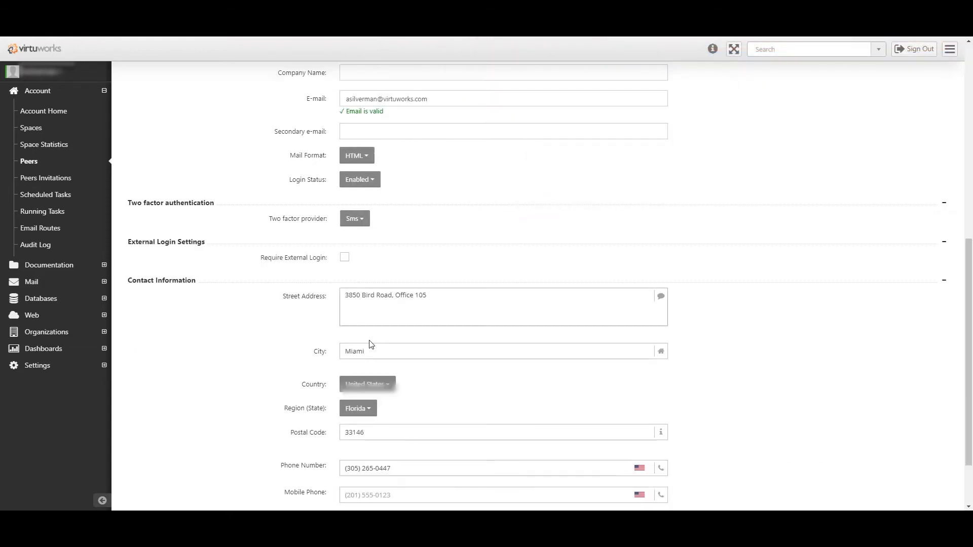
# Clear the old phone number, enter the new mobile number, and save PeerTest's account
pyautogui.scroll(-2, 373, 345)
pyautogui.tripleClick(411, 392)
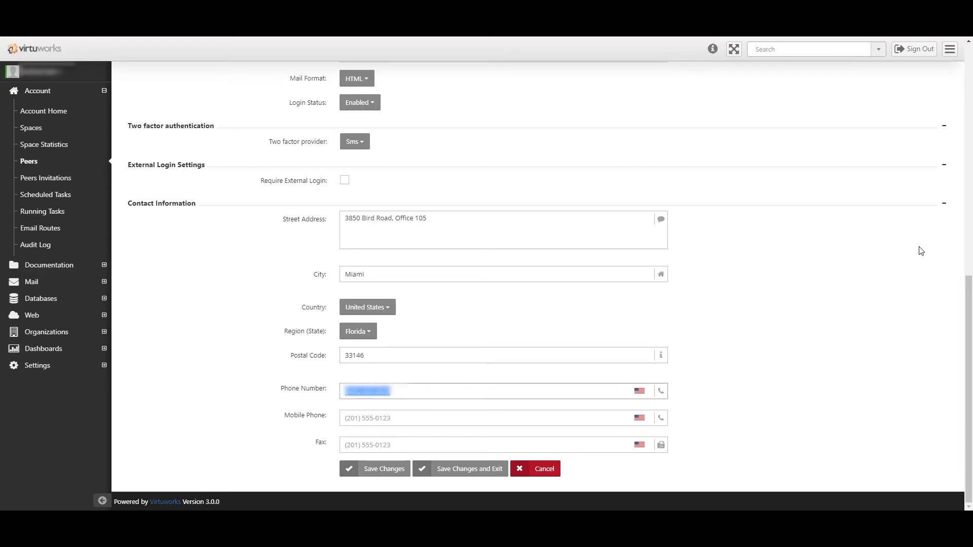
pyautogui.press('BackSpace')
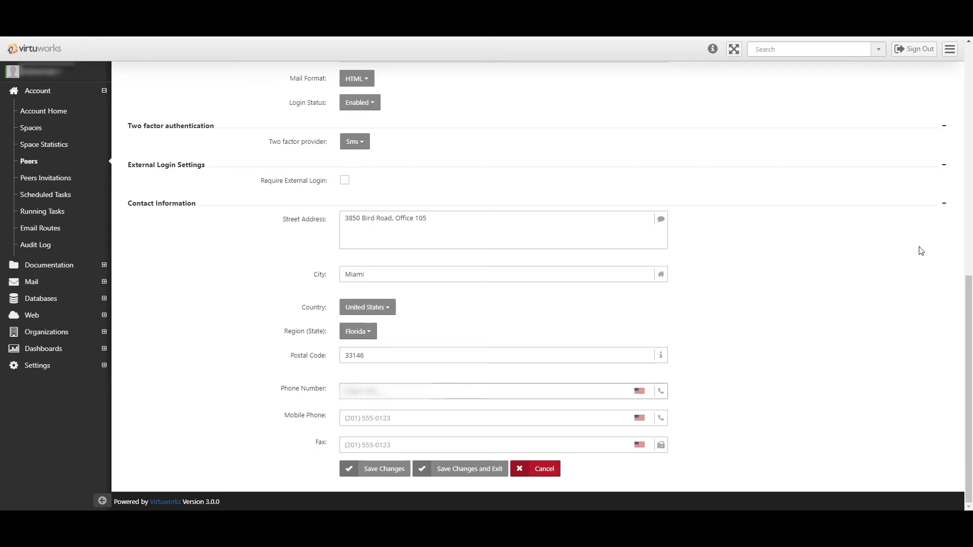
pyautogui.press('Tab')
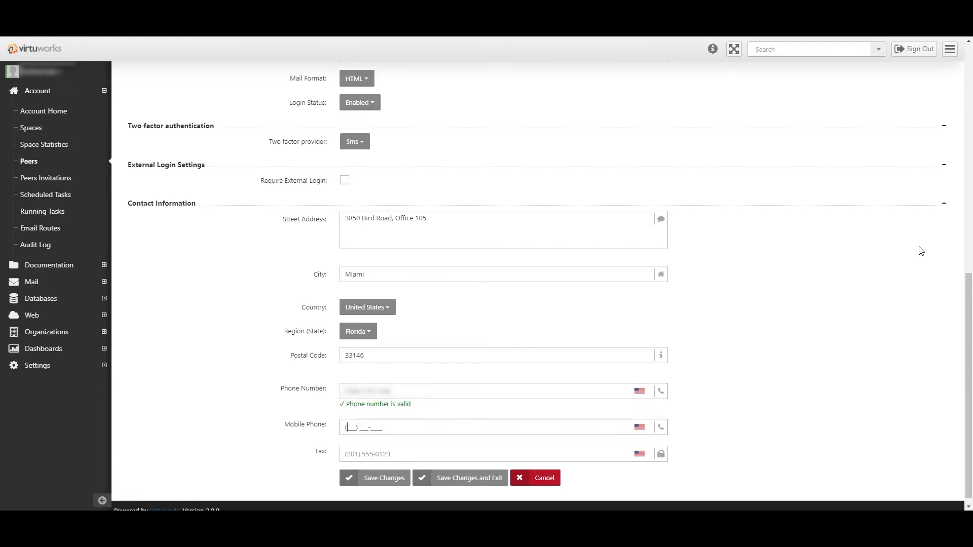
pyautogui.write('786')
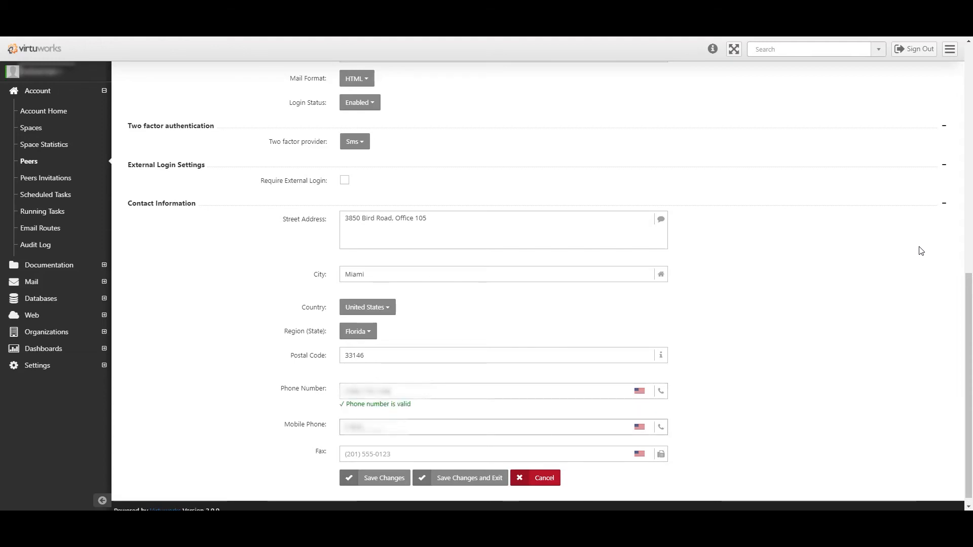
pyautogui.write('77')
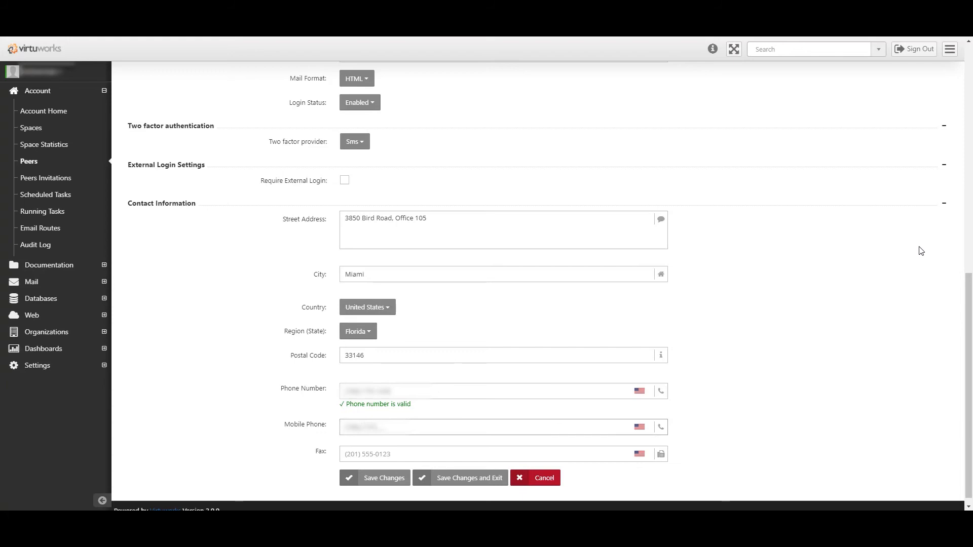
pyautogui.press('Tab')
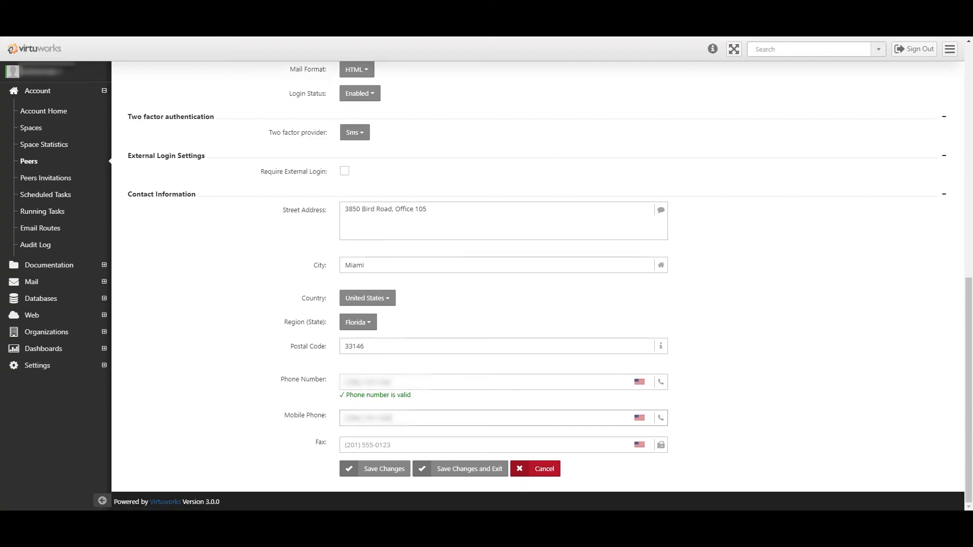
pyautogui.scroll(-1, 342, 406)
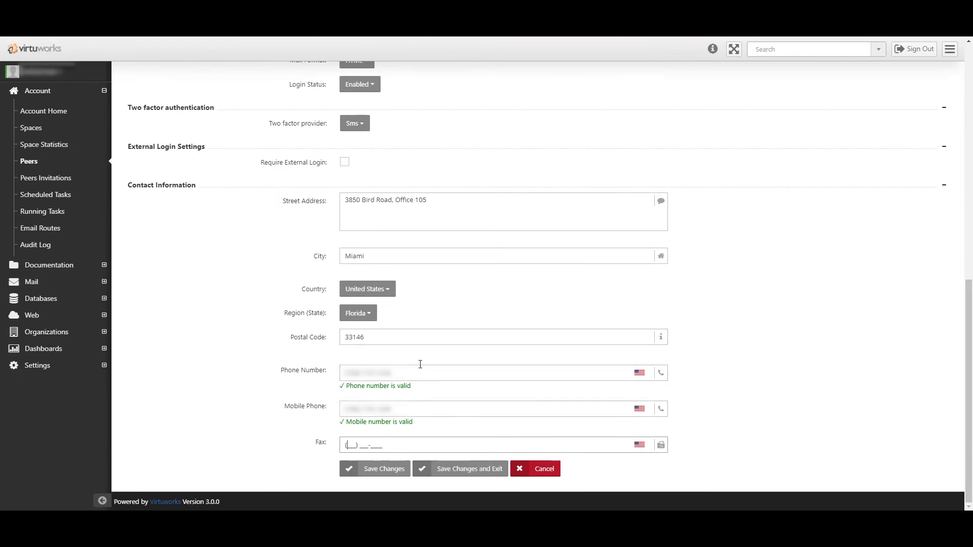
pyautogui.click(396, 474)
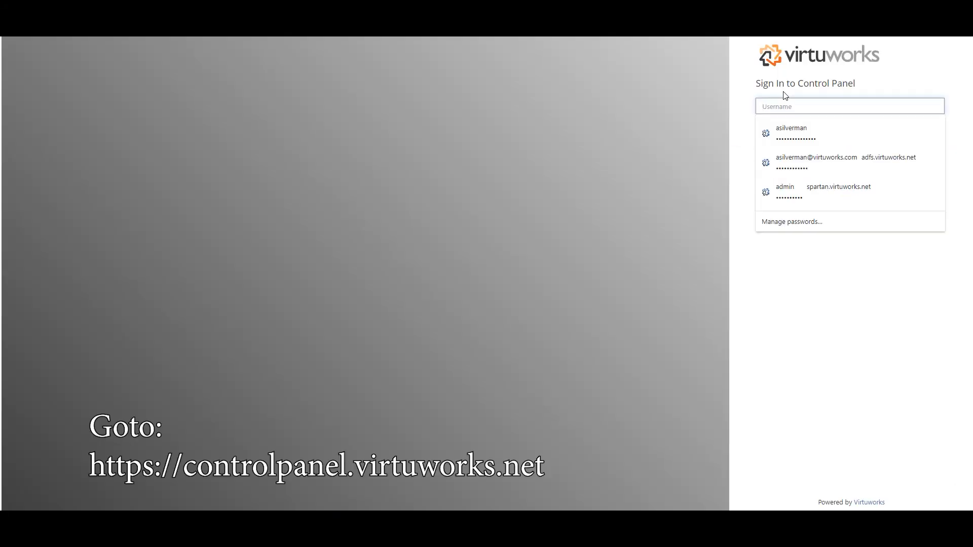
# Sign in with user name PeerTest and the account password
pyautogui.write('PeerTest')
pyautogui.press('Tab')
pyautogui.write('*********')
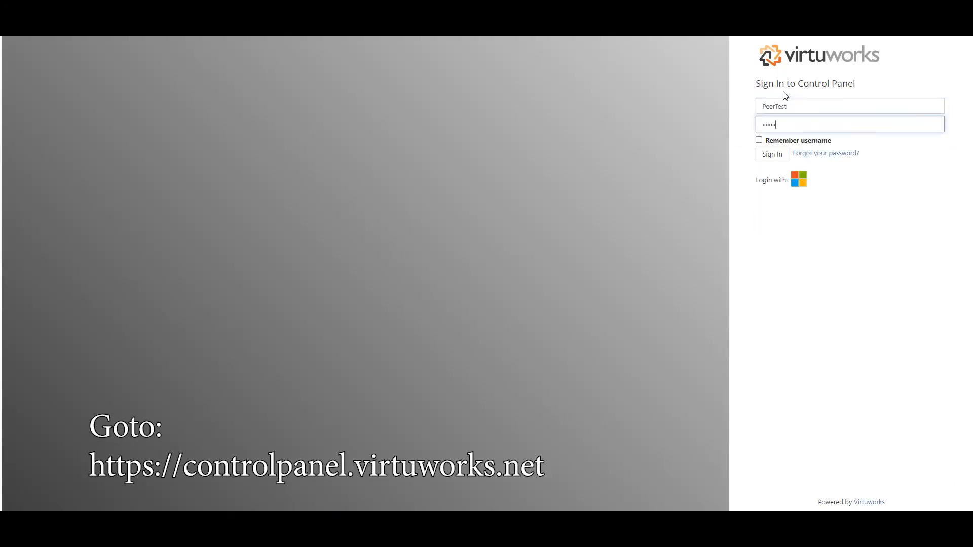
pyautogui.click(772, 154)
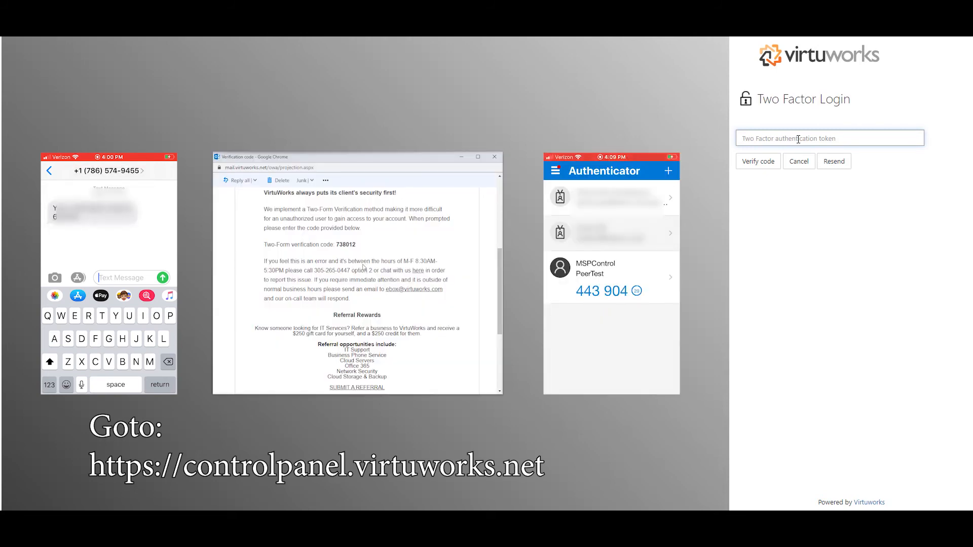
# Verify the Google Authenticator code to finish PeerTest's login
pyautogui.click(756, 163)
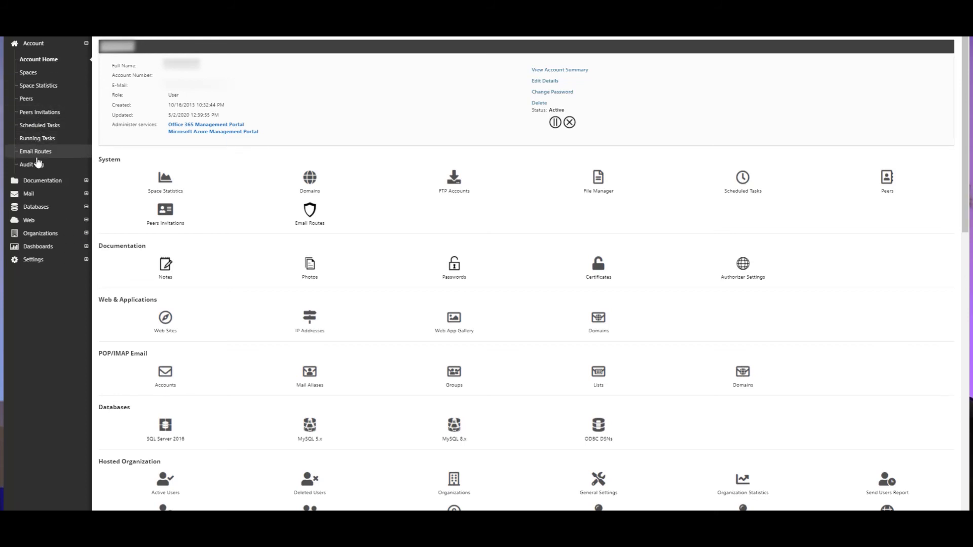
# Expand Documentation, Mail, Organizations and Organization in the sidebar to list the Organization pages
pyautogui.click(87, 182)
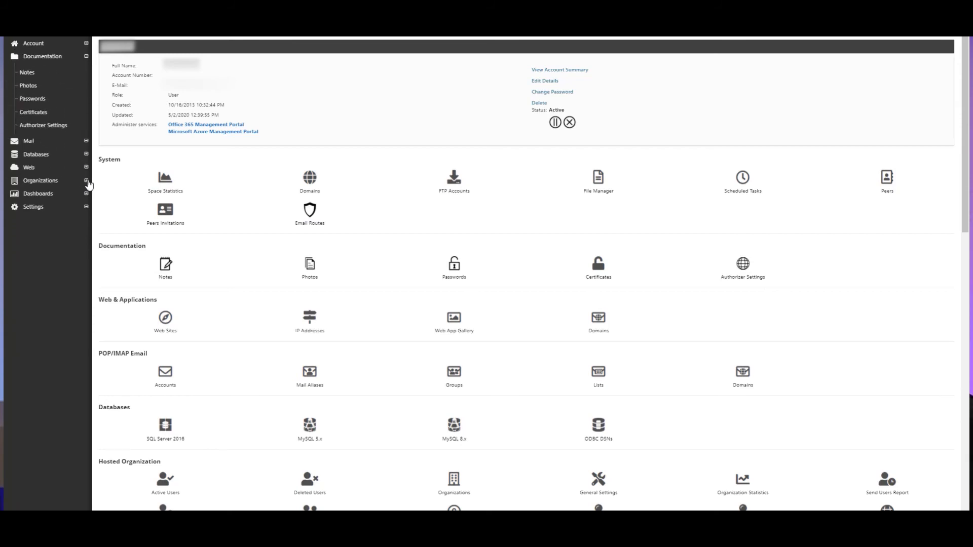
pyautogui.click(87, 142)
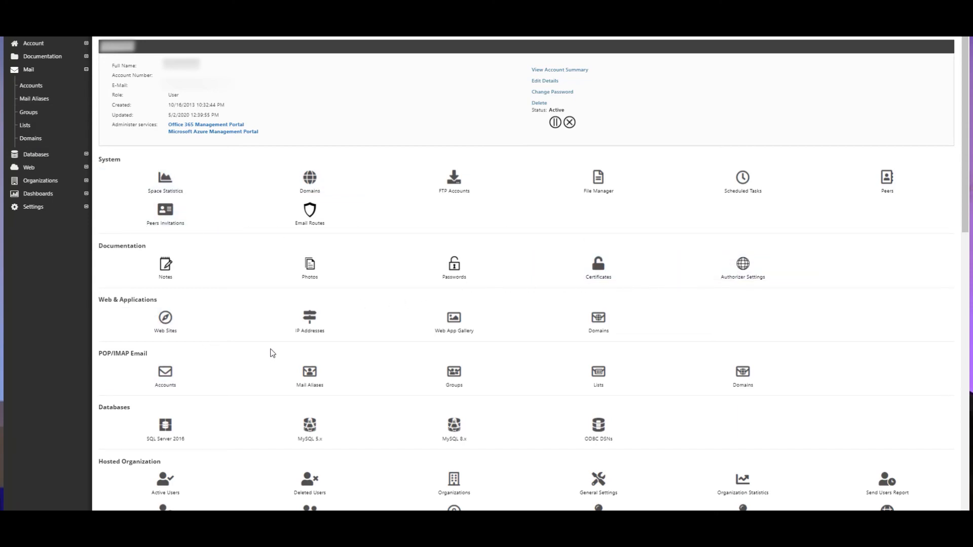
pyautogui.scroll(-3, 272, 353)
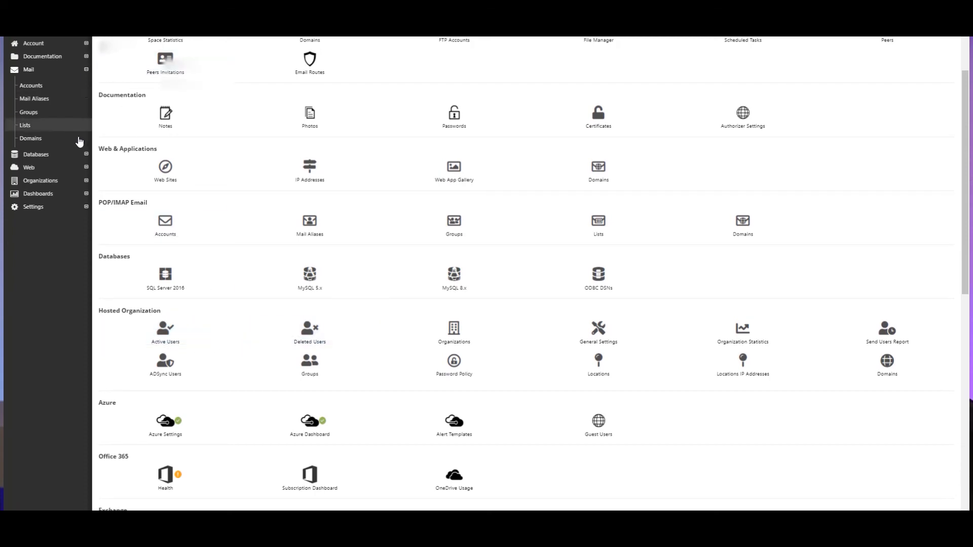
pyautogui.click(86, 181)
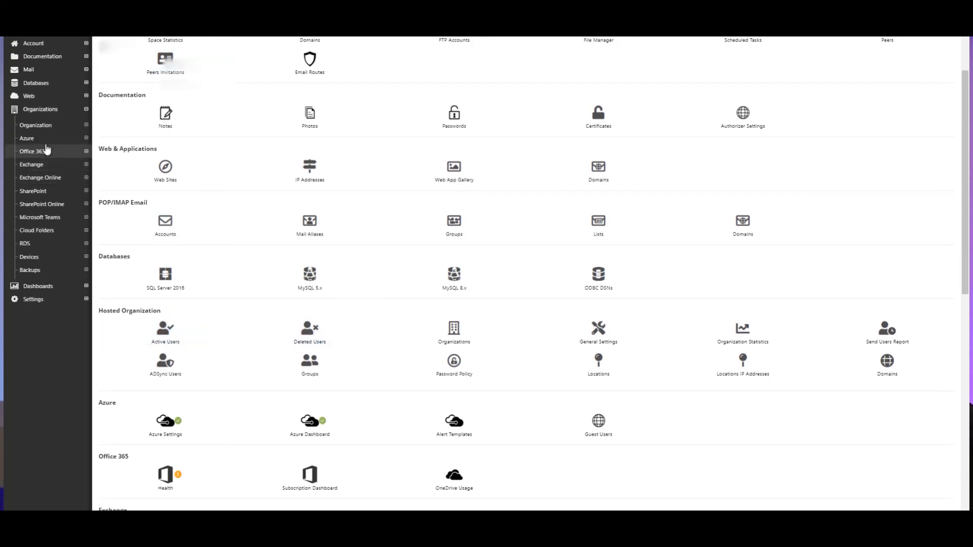
pyautogui.click(86, 125)
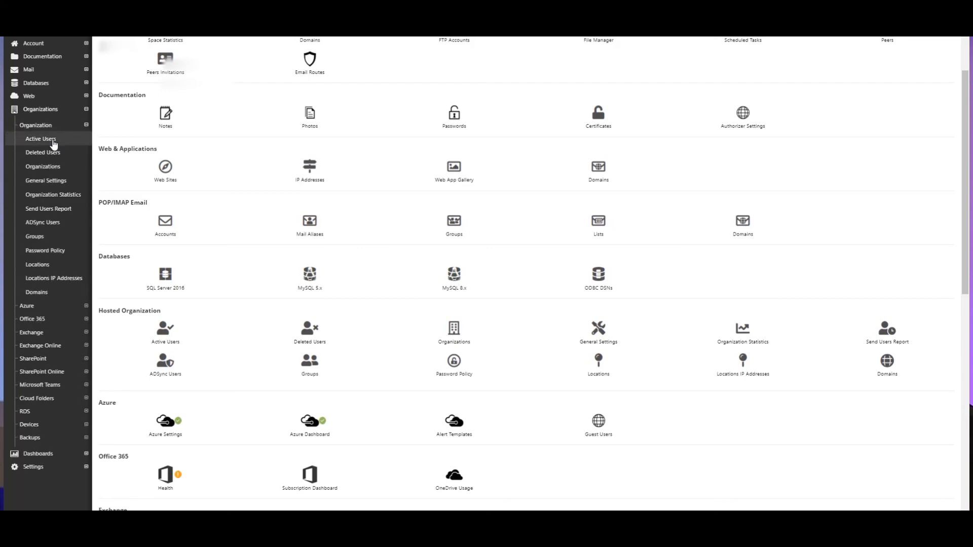